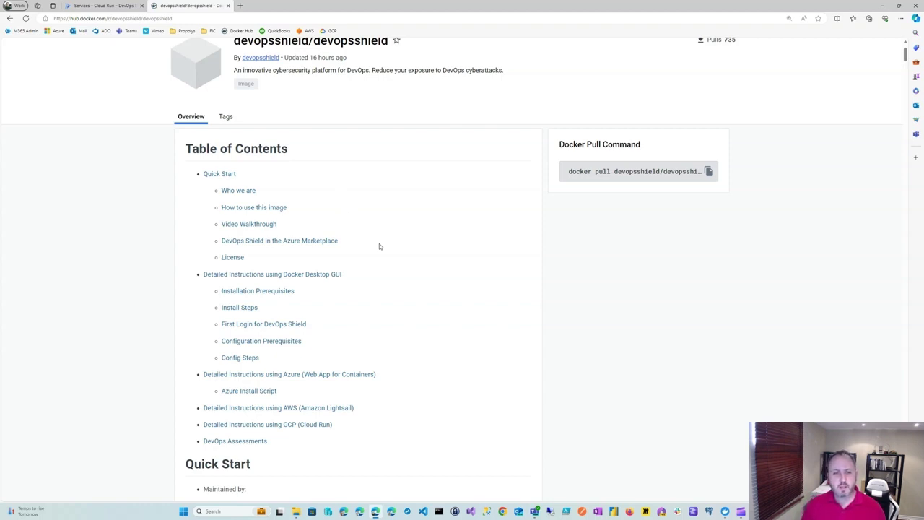
Jump to the Docker Hub GCP (Cloud Run) deployment instructions, then switch to the Cloud Run Services tab.
scroll(370, 318, down, 2)
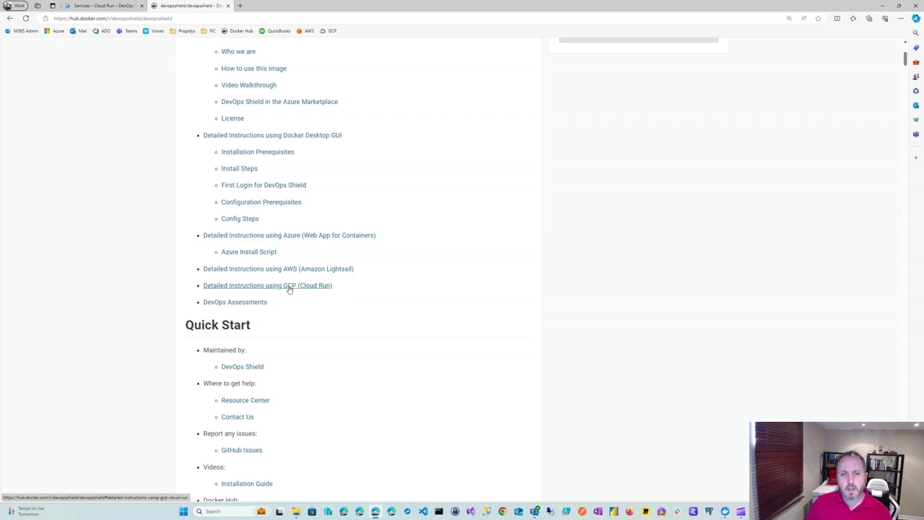
click(289, 286)
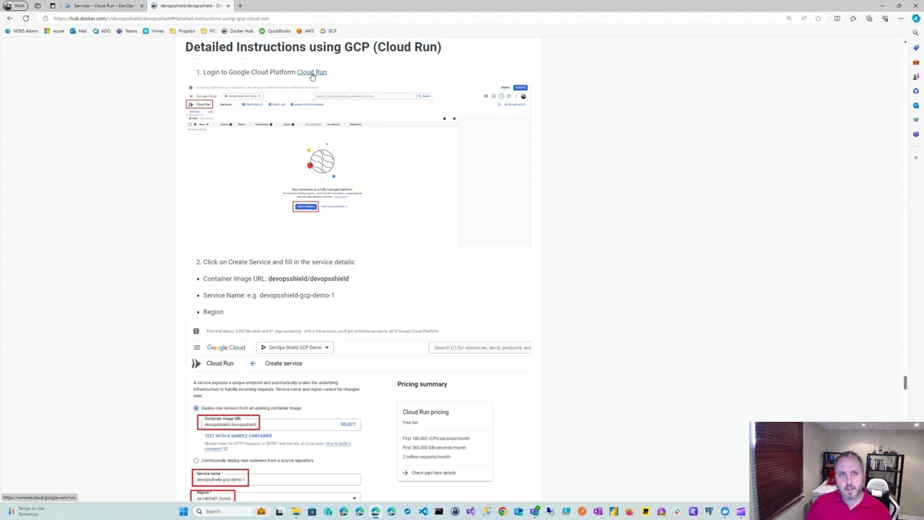
click(79, 8)
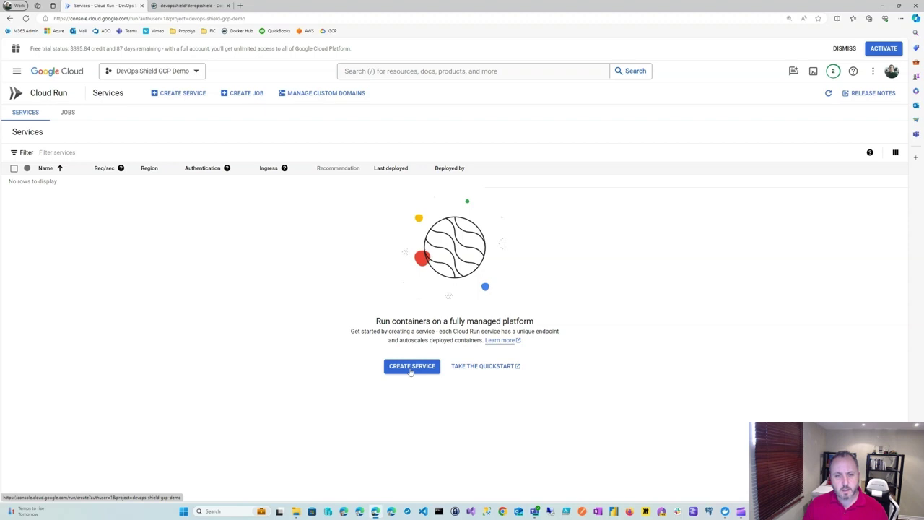
Start a new Cloud Run service and put the cursor in the Container image URL field.
click(410, 368)
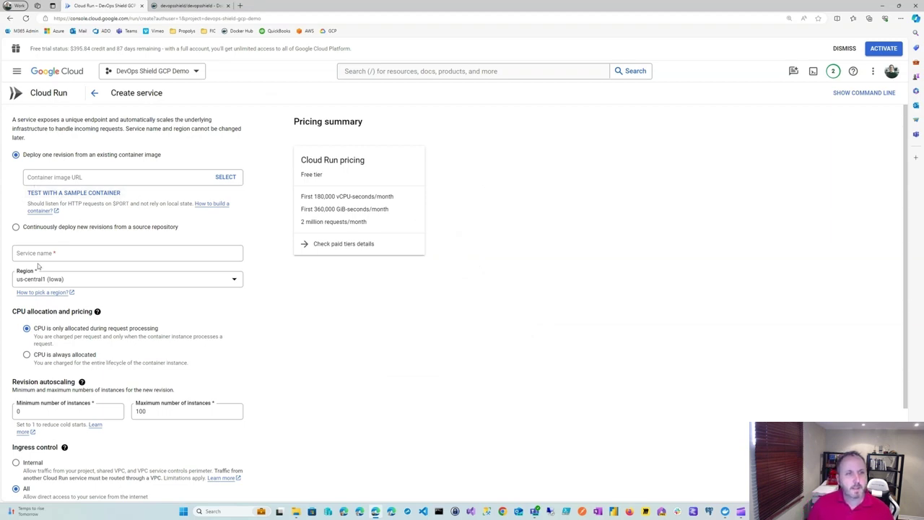
click(116, 175)
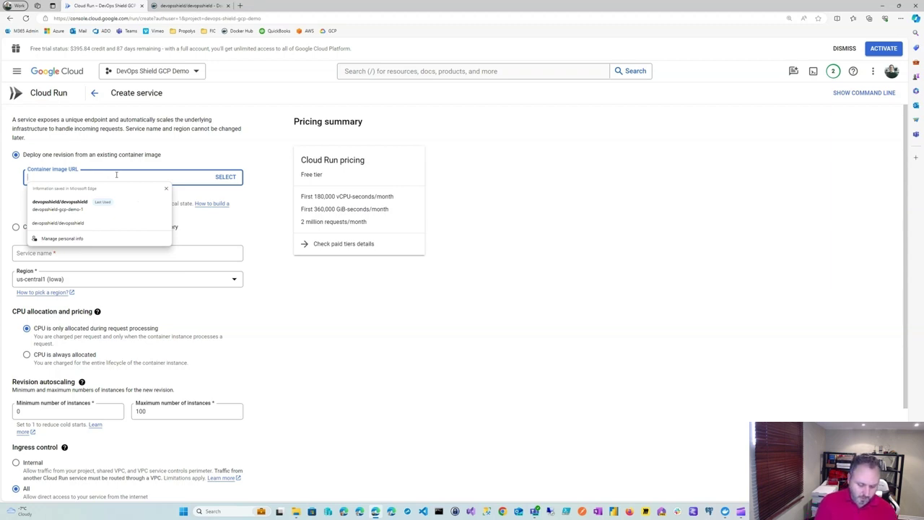
Autofill the image URL devopsshield/devopsshield and change the service name to devopsshield-gcp-demo-002.
key(Down)
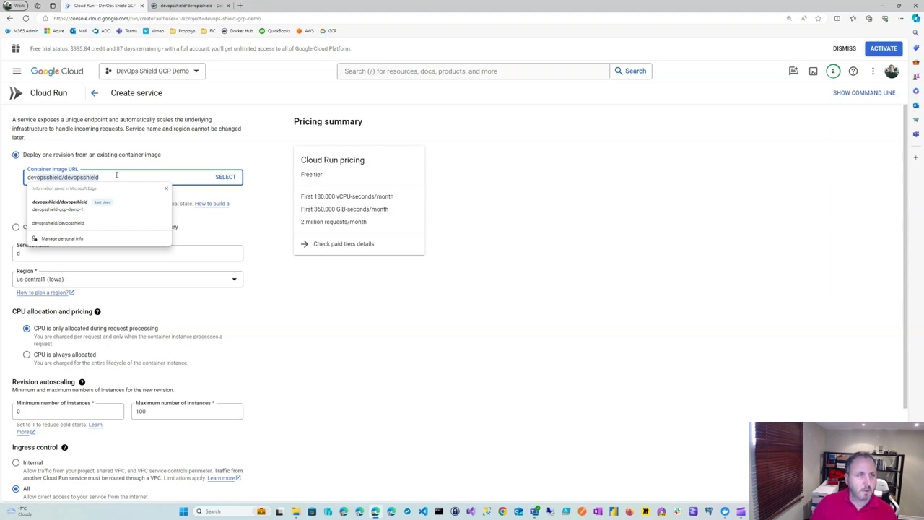
click(80, 205)
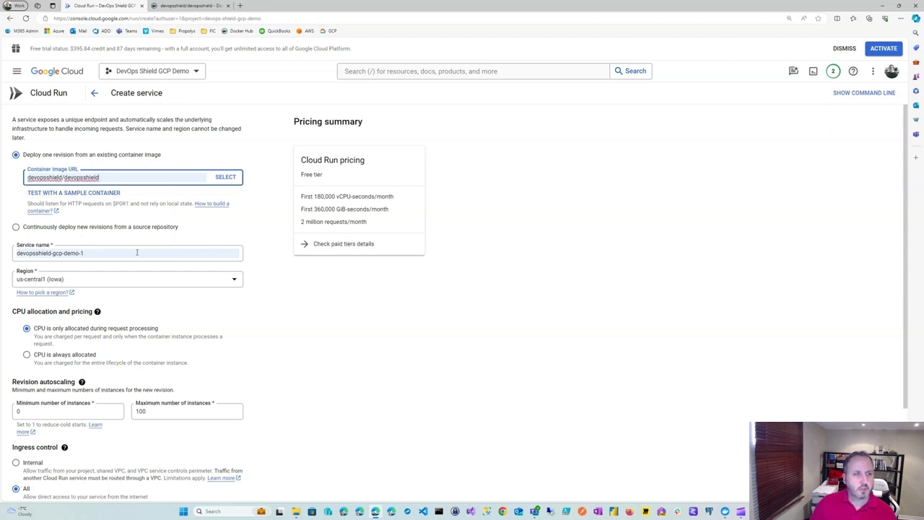
scroll(136, 254, down, 1)
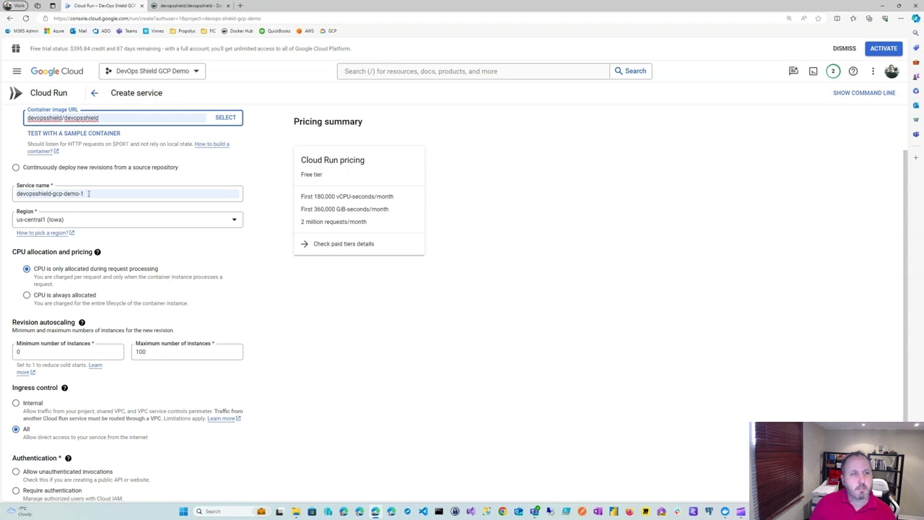
click(113, 196)
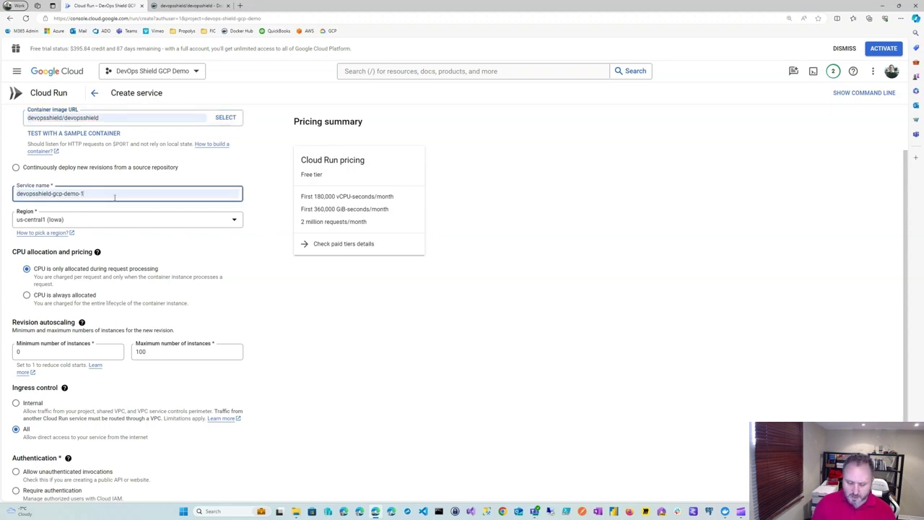
key(BackSpace)
text(0)
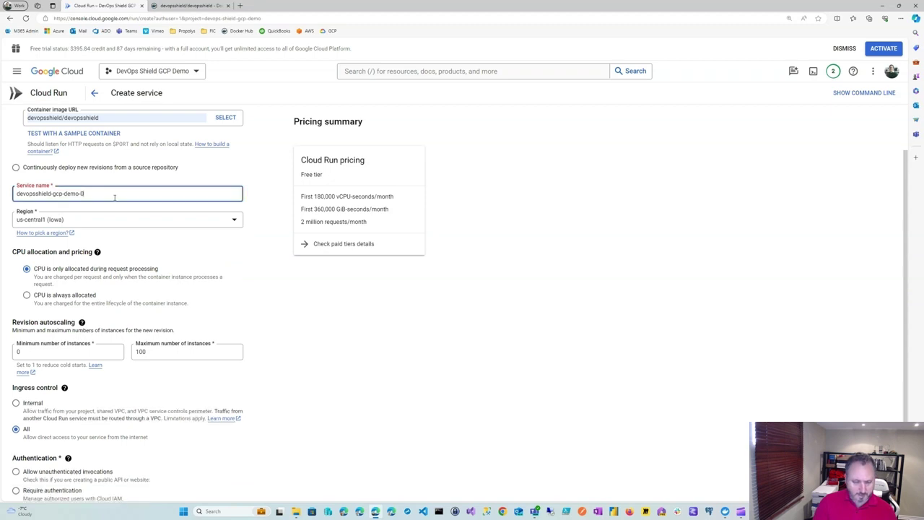
text(02)
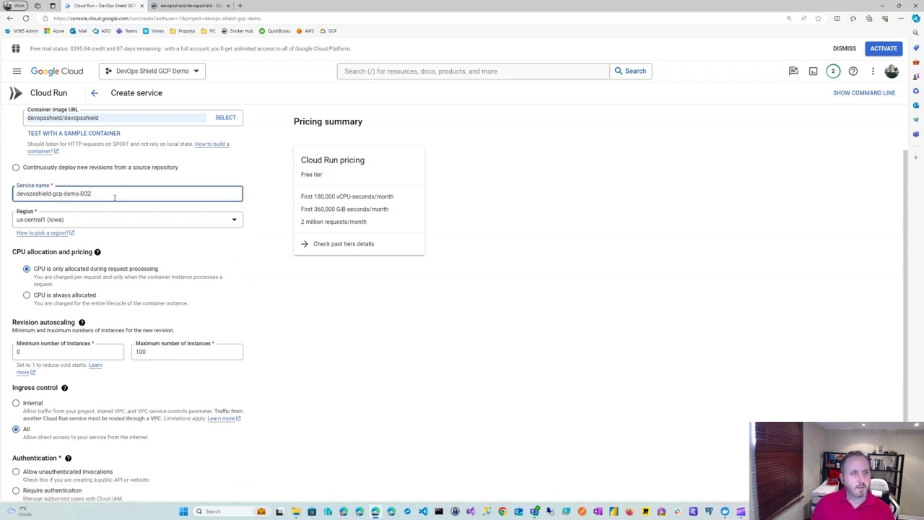
Choose region us-central1 (Iowa), always-allocated CPU, and allow unauthenticated invocations.
click(235, 221)
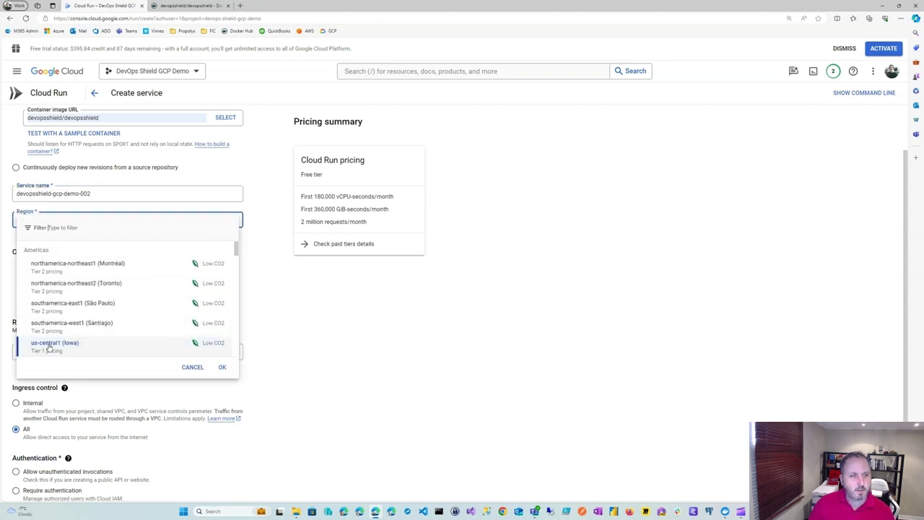
click(49, 346)
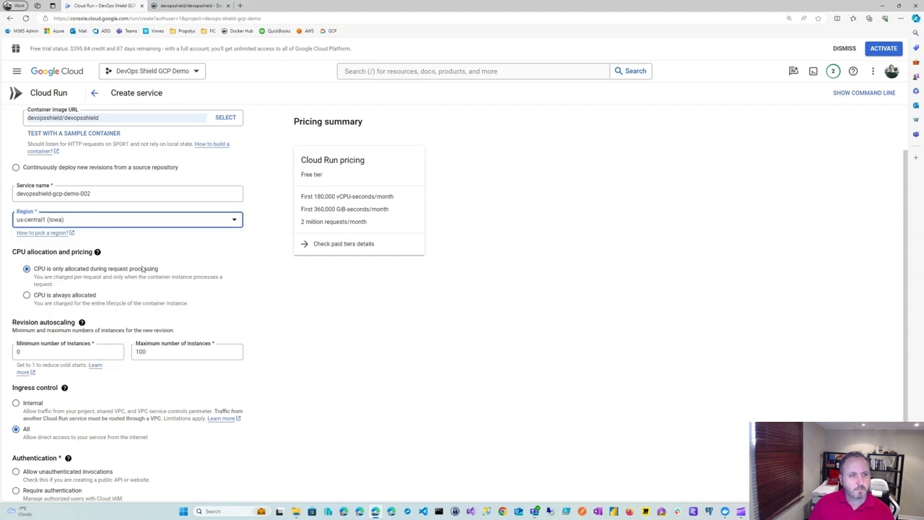
scroll(143, 270, down, 2)
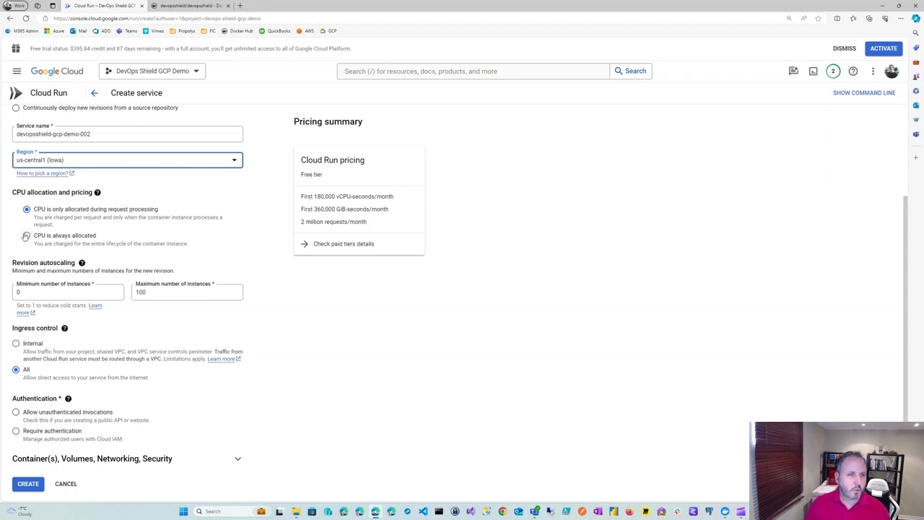
click(27, 237)
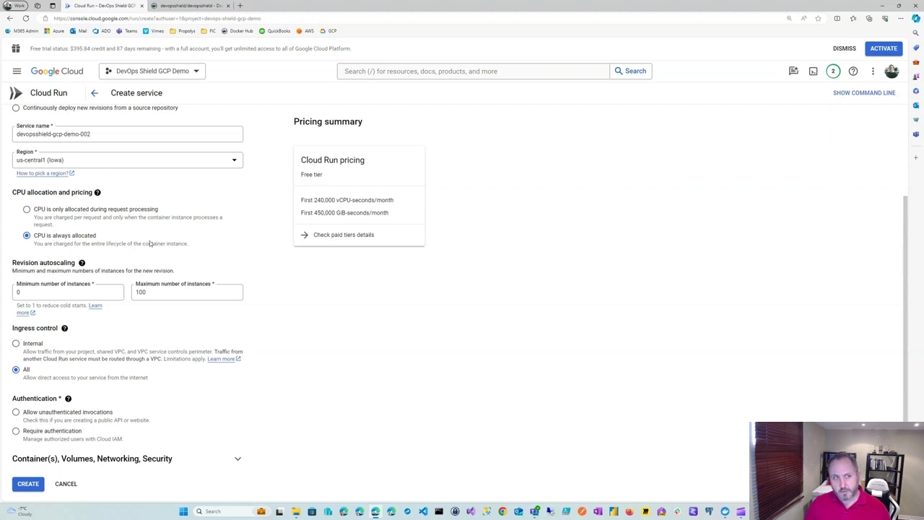
click(27, 210)
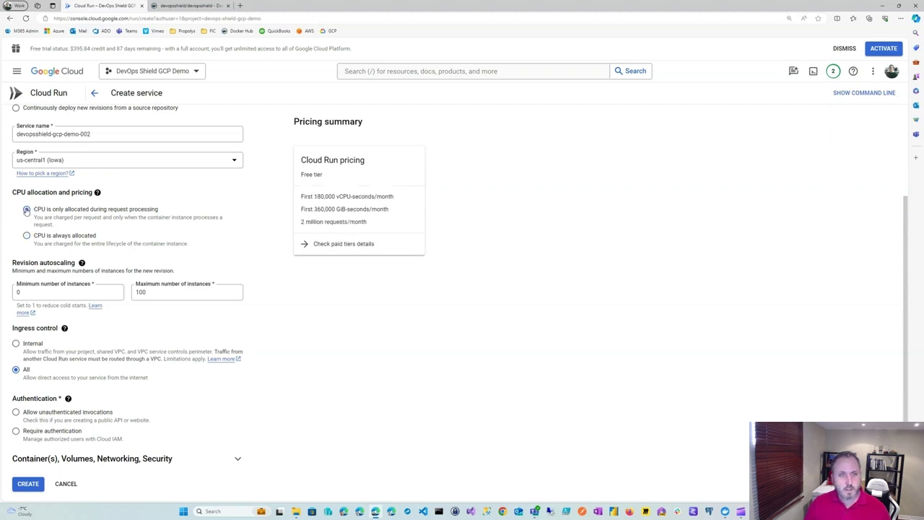
click(27, 235)
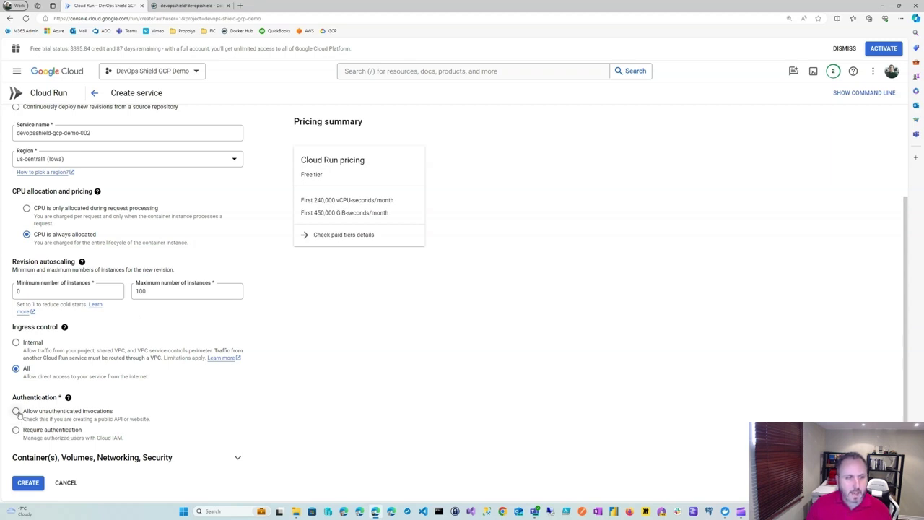
click(16, 412)
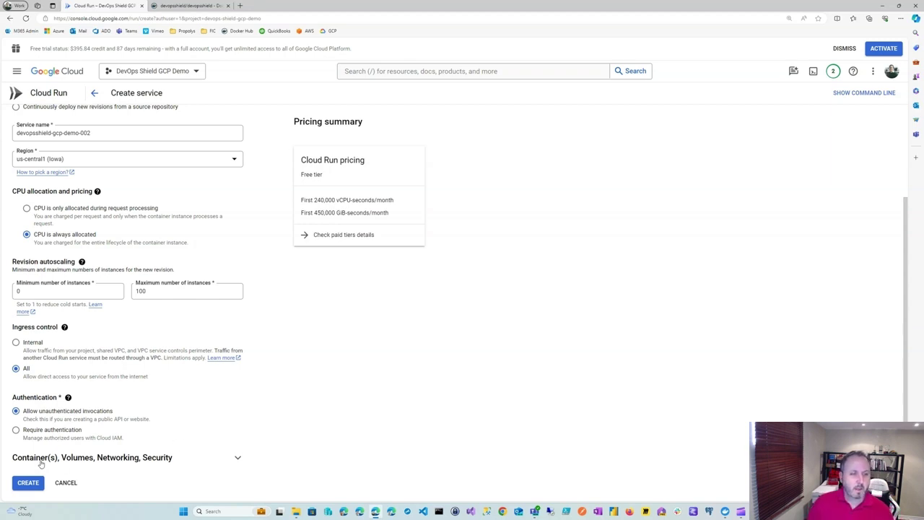
click(238, 460)
Set the container memory to 1 GiB and review the remaining container settings.
scroll(278, 393, down, 5)
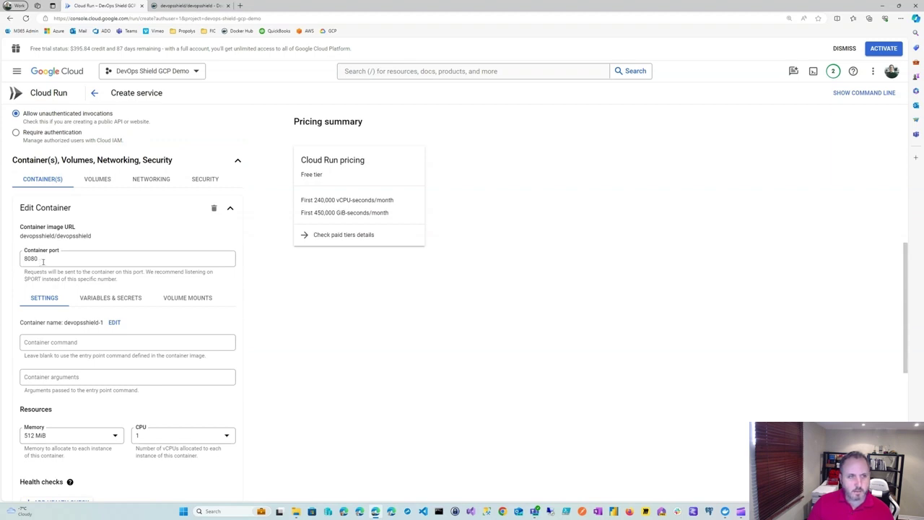
scroll(66, 289, down, 2)
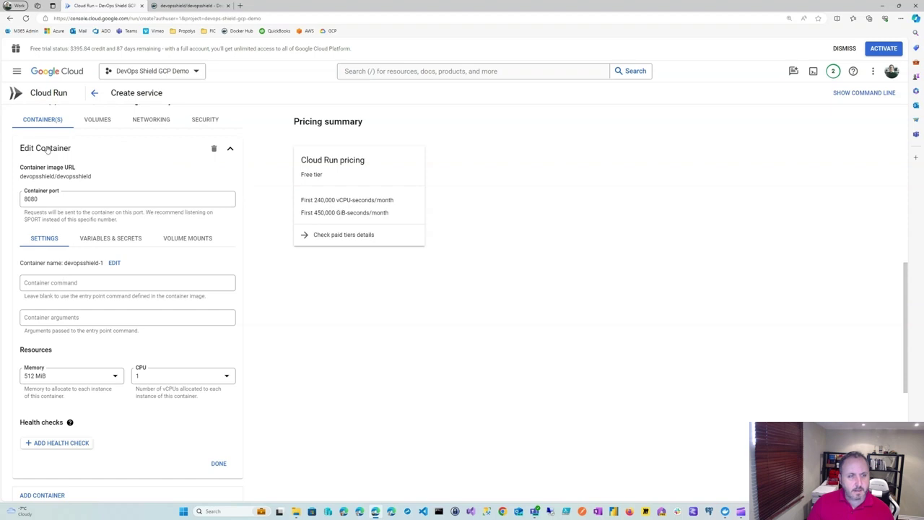
click(115, 379)
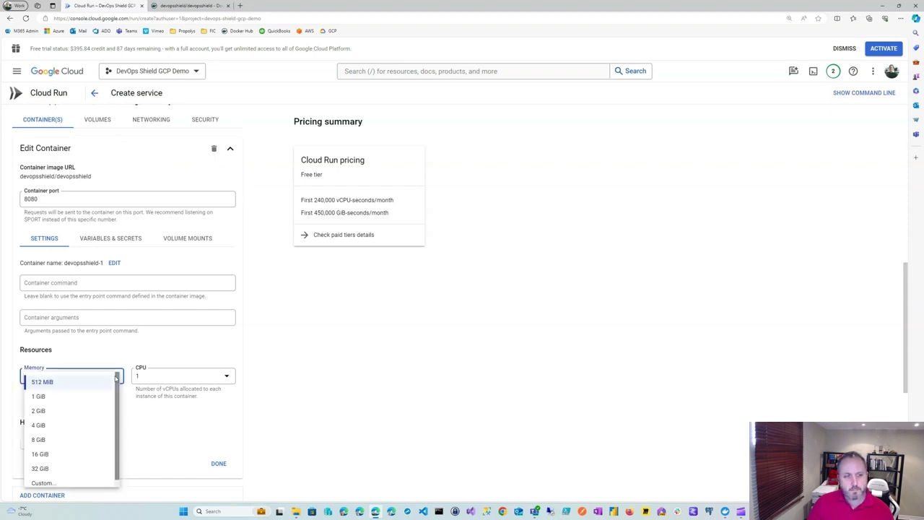
click(39, 396)
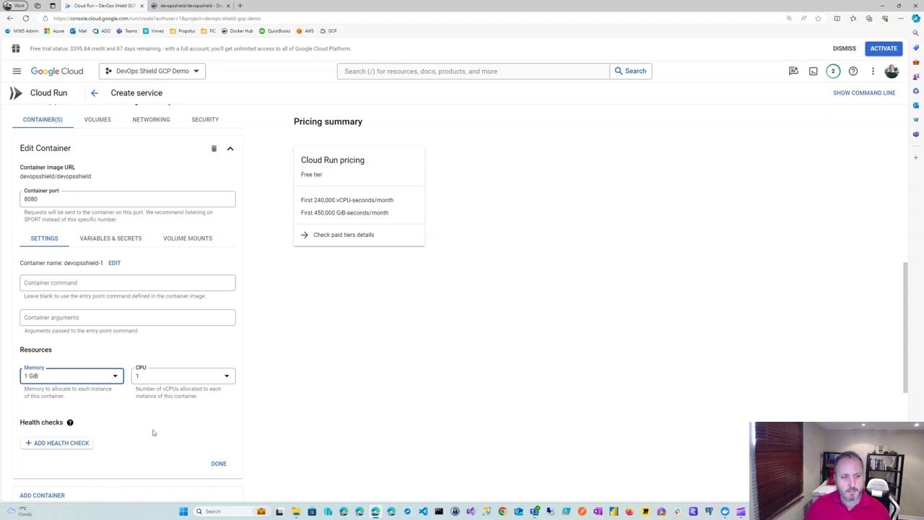
scroll(153, 432, down, 3)
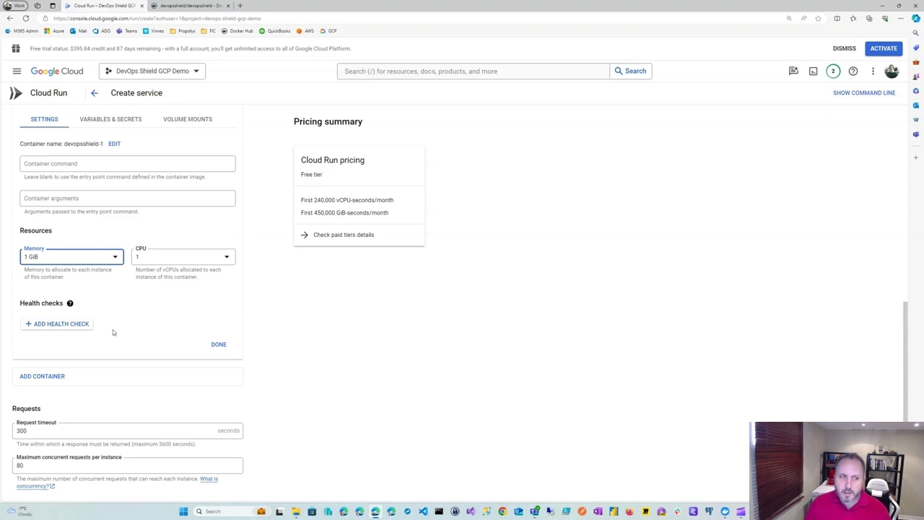
scroll(113, 333, down, 3)
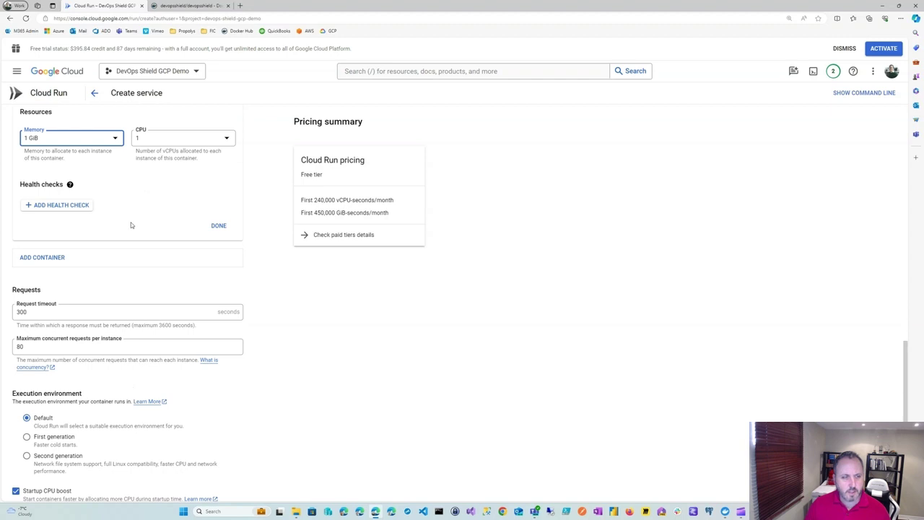
scroll(130, 225, down, 1)
scroll(131, 226, down, 1)
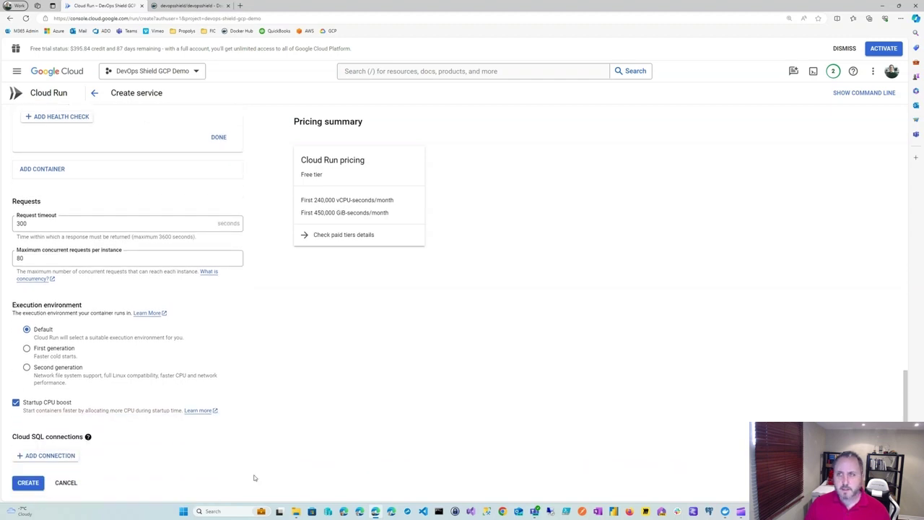
Create devopsshield-gcp-demo-002 and watch revision 00001-5cs deploy with a public URL.
click(27, 483)
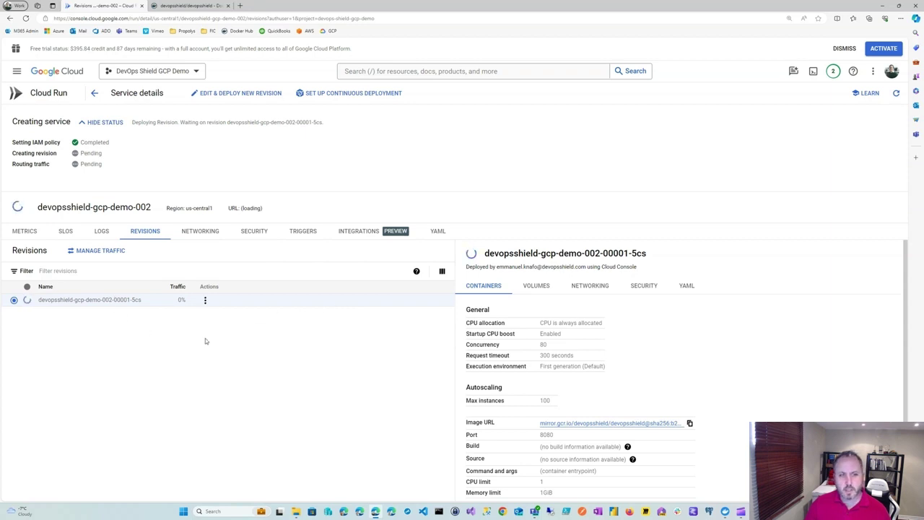
scroll(609, 372, down, 1)
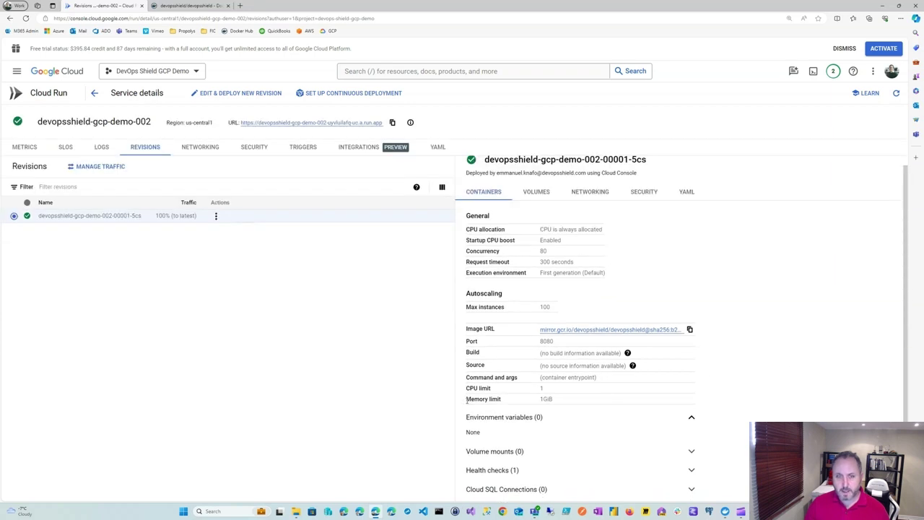
Highlight the 1 GiB memory limit and expand Health checks to show the TCP 8080 startup probe.
drag(466, 402, 556, 402)
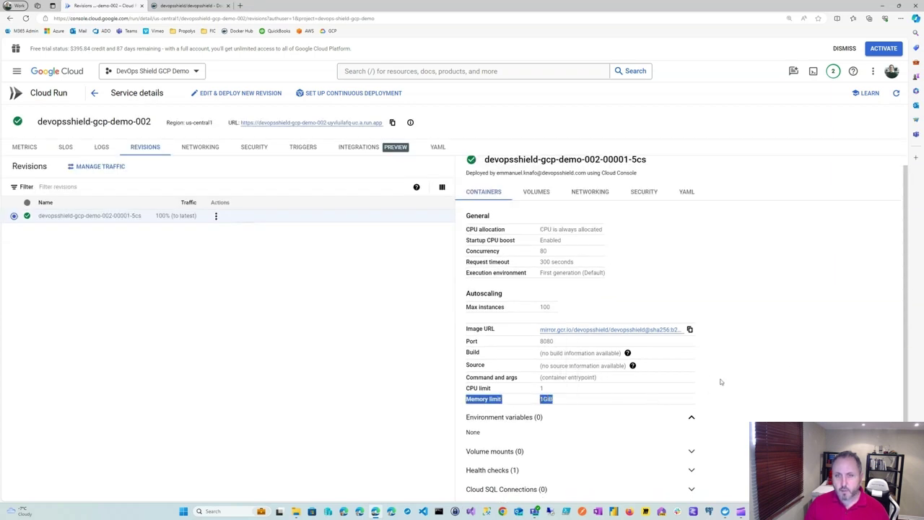
scroll(720, 382, up, 1)
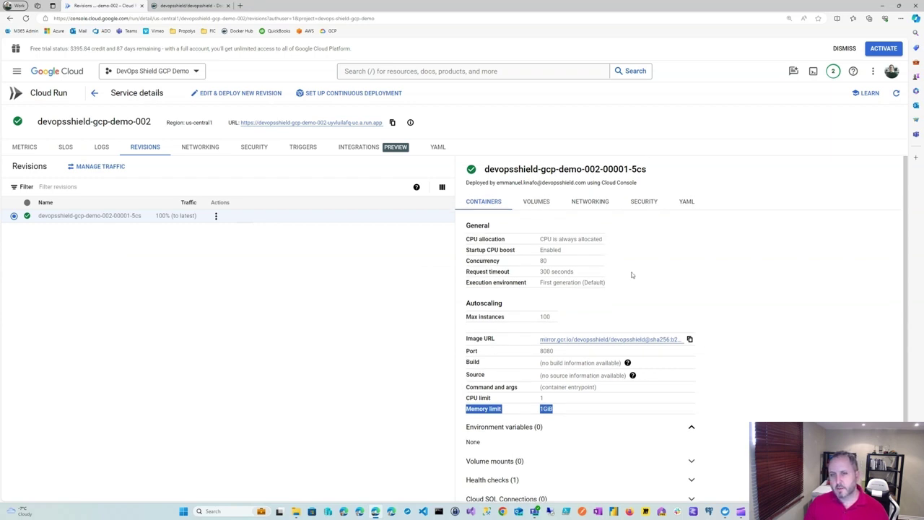
scroll(589, 283, down, 1)
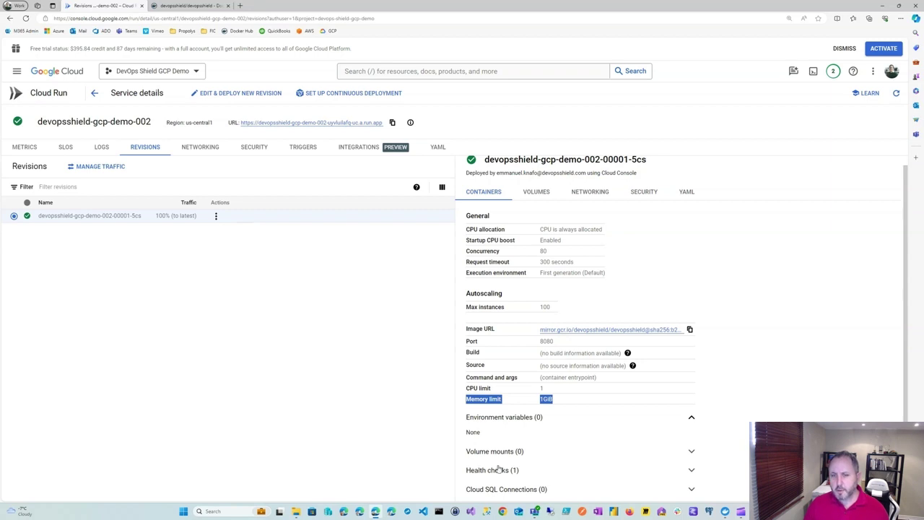
click(693, 473)
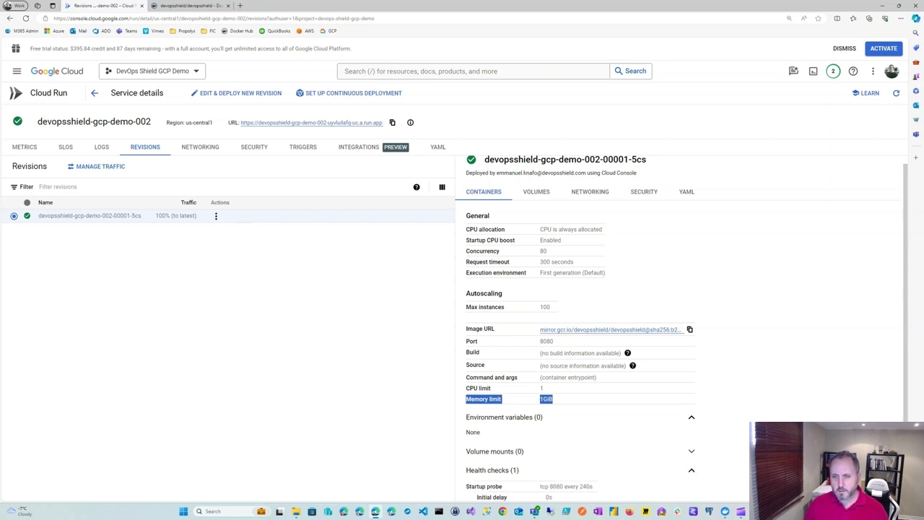
scroll(704, 444, down, 1)
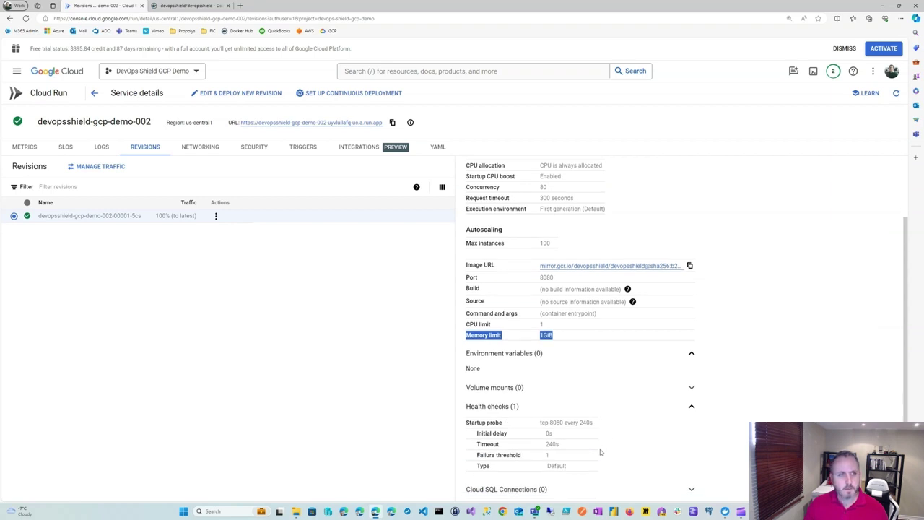
scroll(785, 309, up, 1)
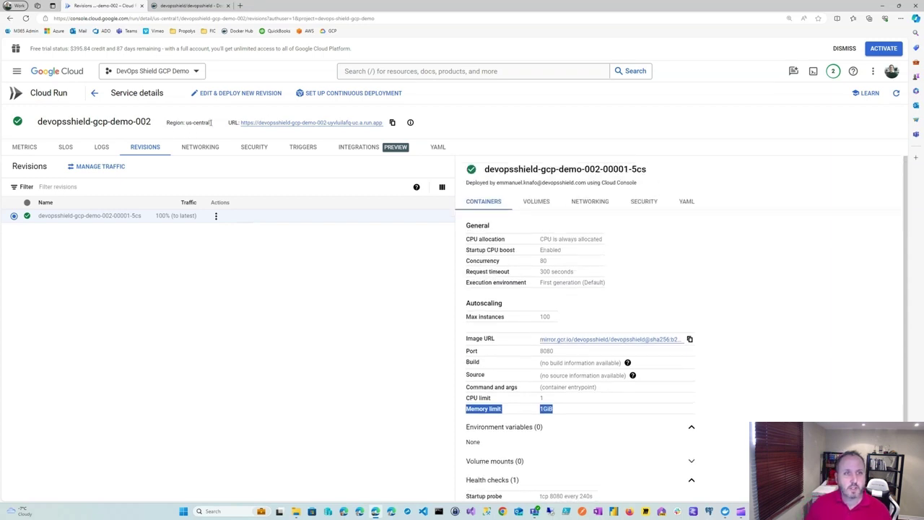
Open the service's public URL in a new tab and switch to it.
right_click(314, 128)
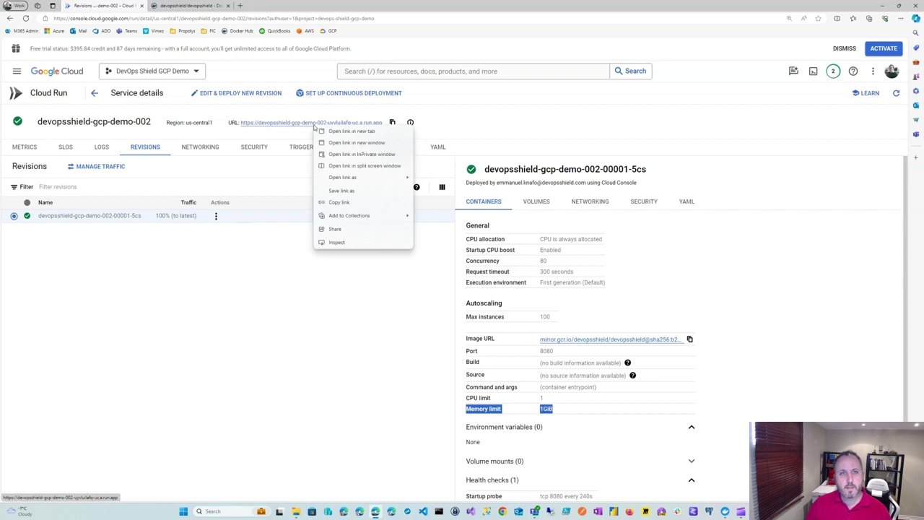
click(357, 133)
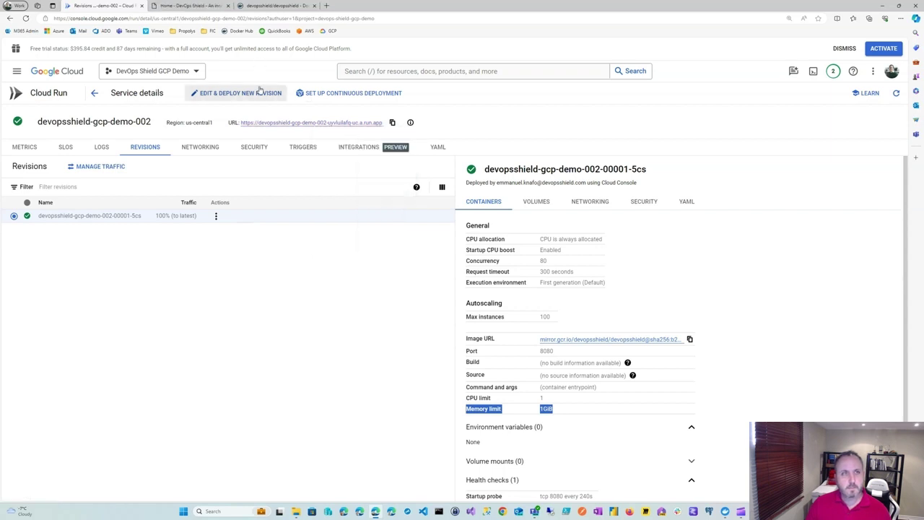
click(189, 6)
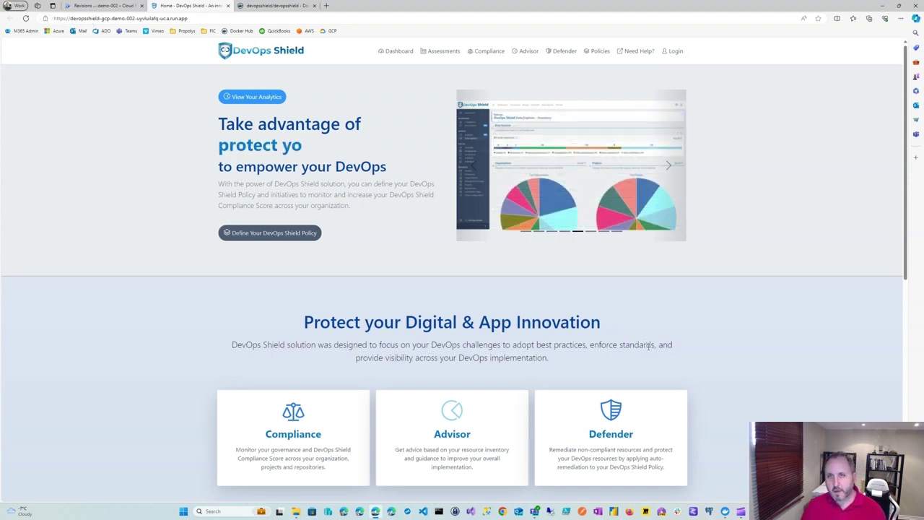
Go to the DevOps Shield Login page.
scroll(648, 345, down, 6)
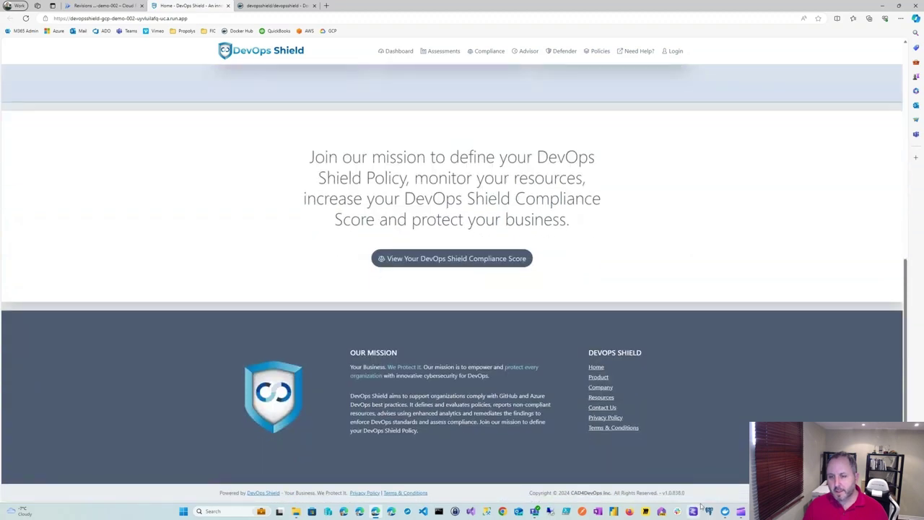
scroll(698, 397, up, 6)
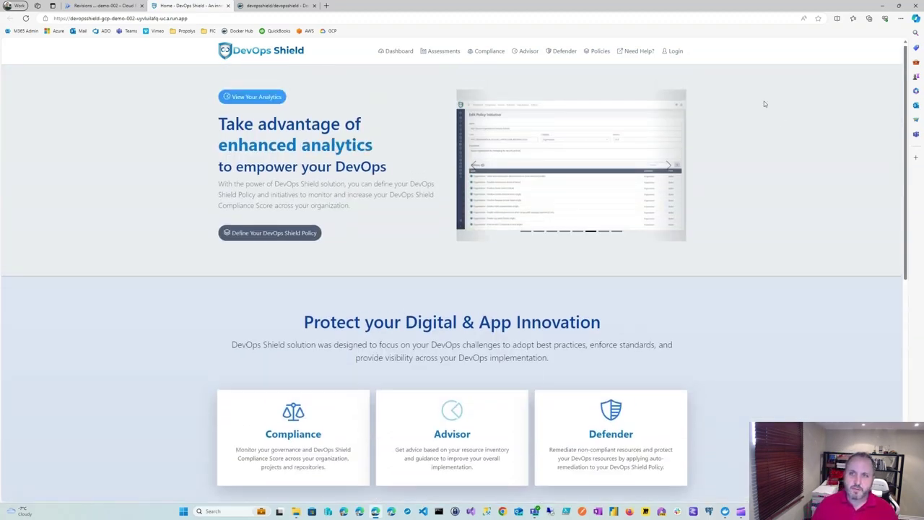
click(673, 56)
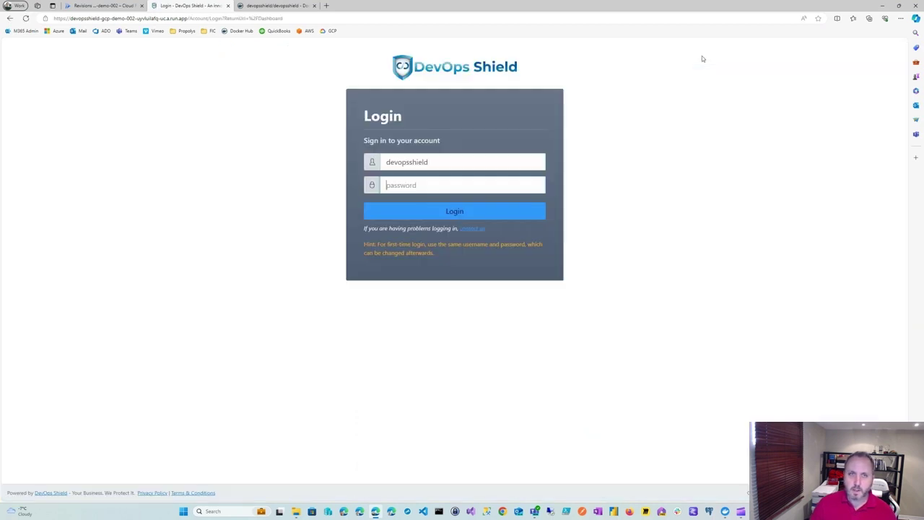
Sign in to DevOps Shield with the default first-time password.
click(409, 185)
text(devops)
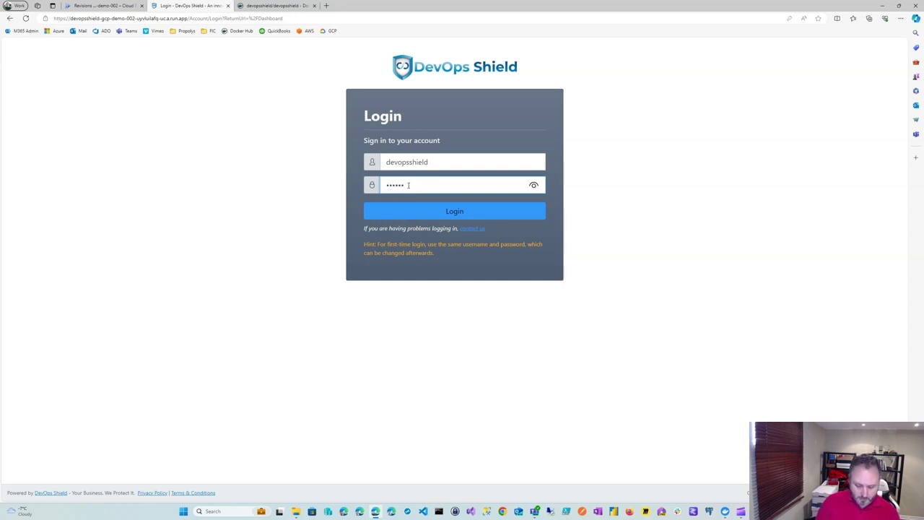
text(shield)
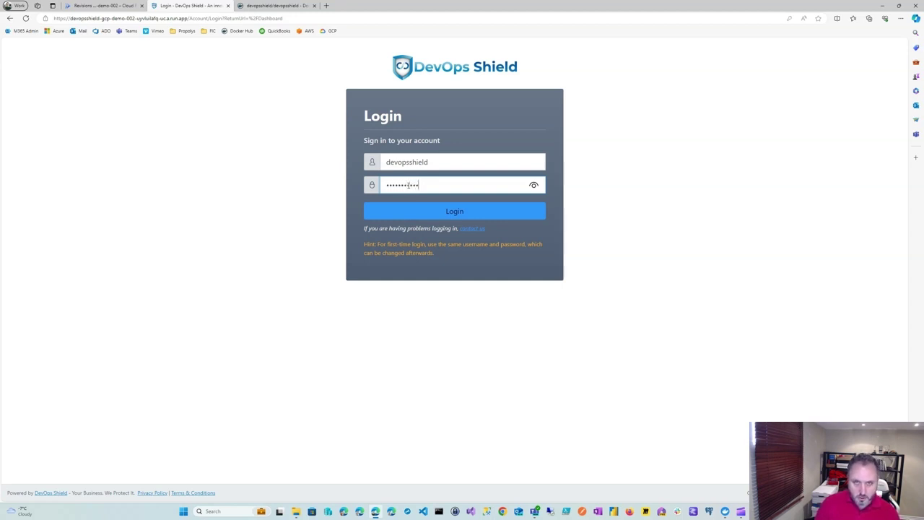
click(454, 213)
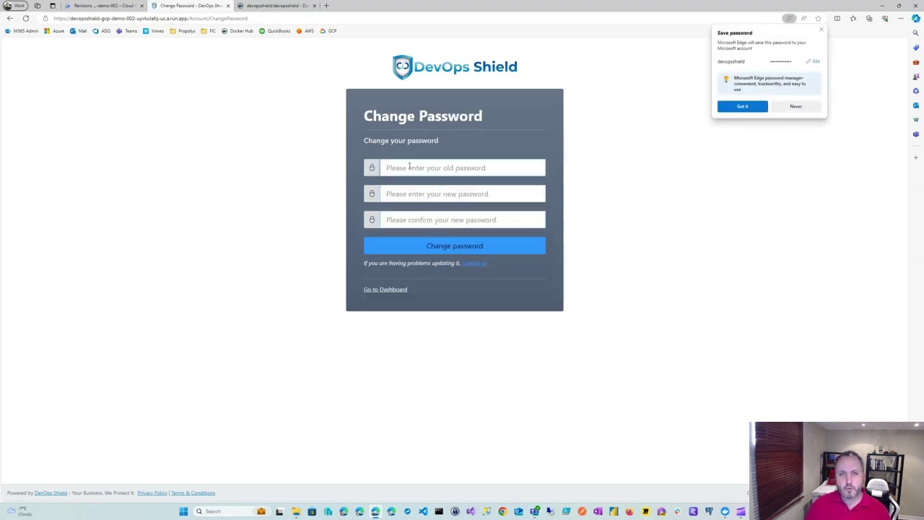
Enter the old password, accept the suggested strong password, and submit the change.
text(••••••)
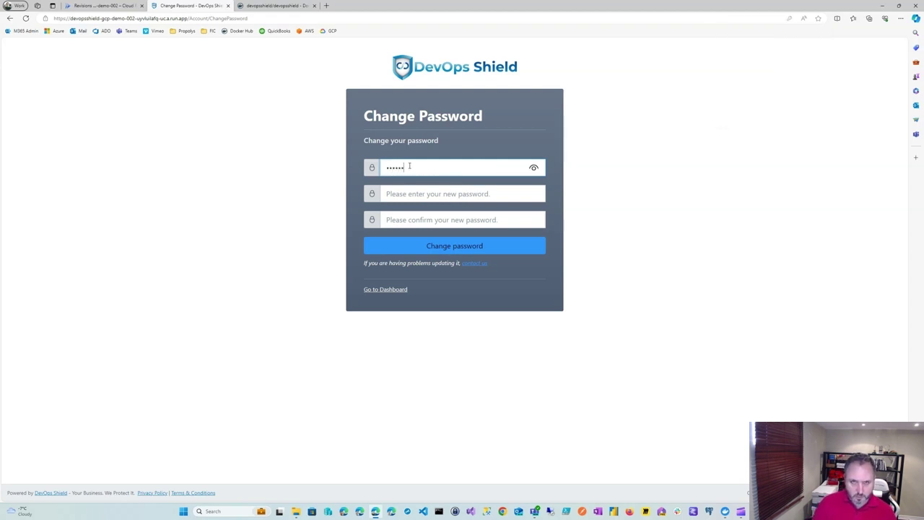
text(••••••)
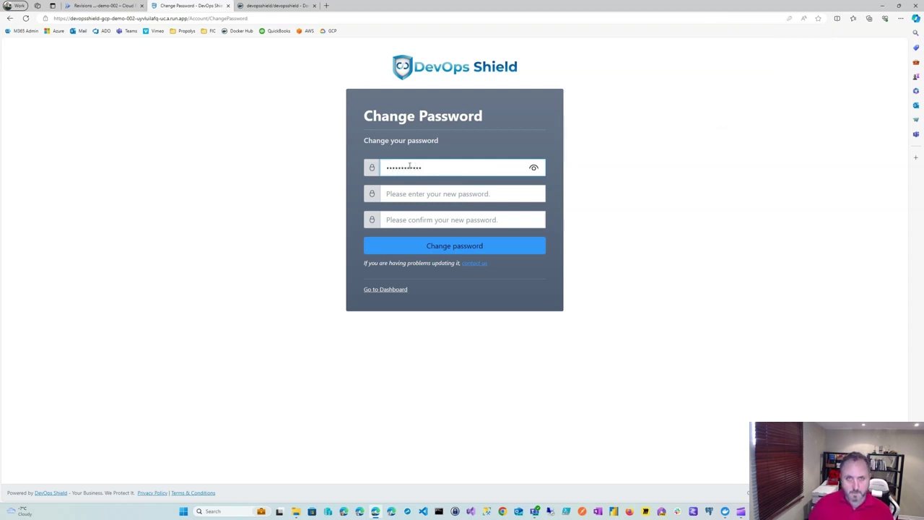
click(414, 194)
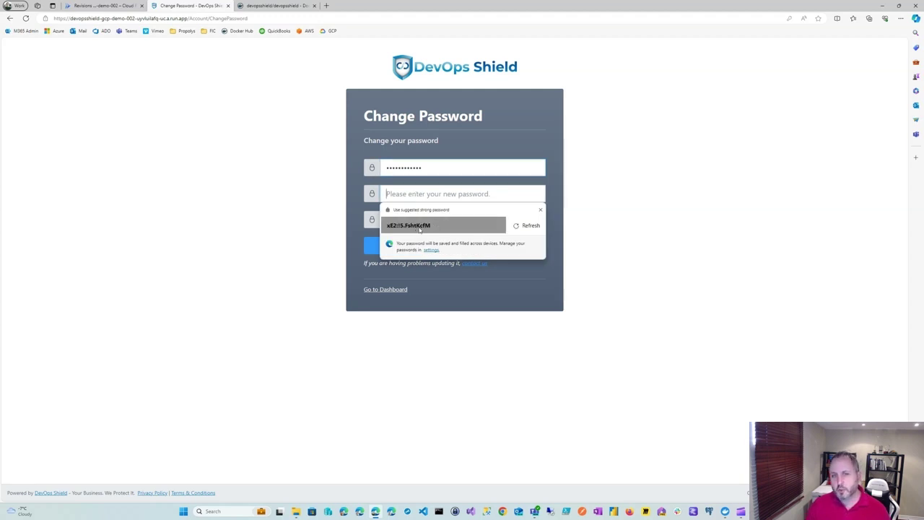
click(420, 226)
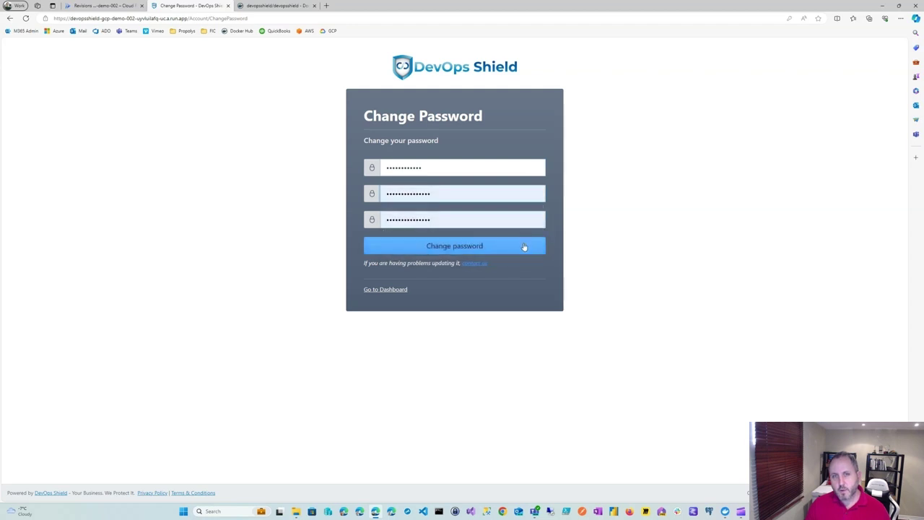
click(443, 248)
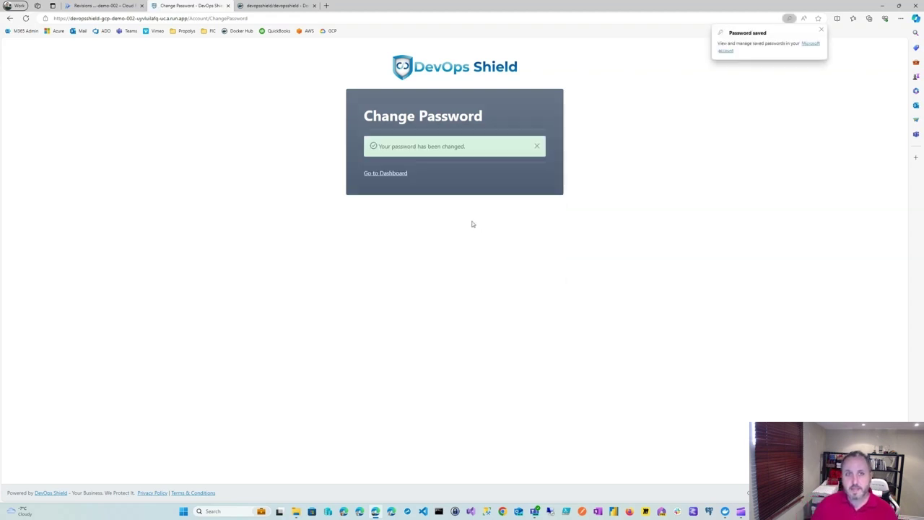
click(389, 178)
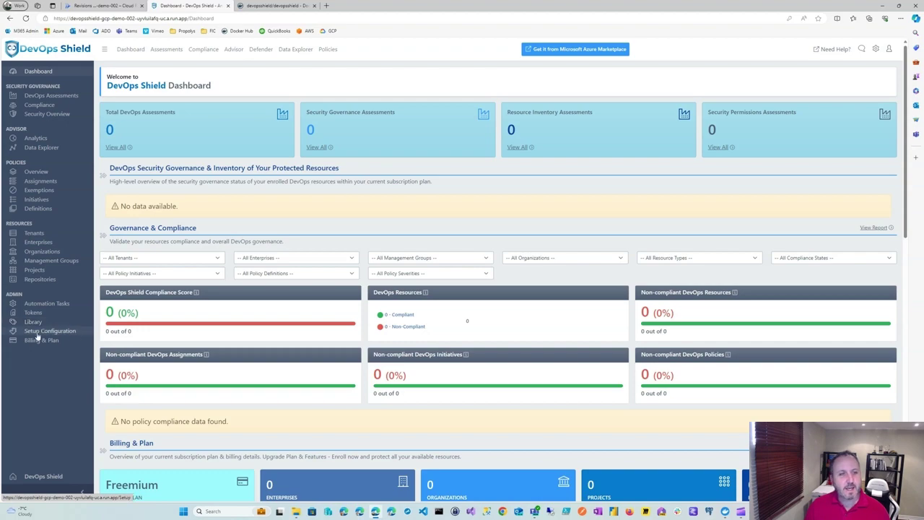
Check the empty Dashboard down to Billing & Plan, then open the Setup Configuration wizard.
scroll(365, 269, down, 5)
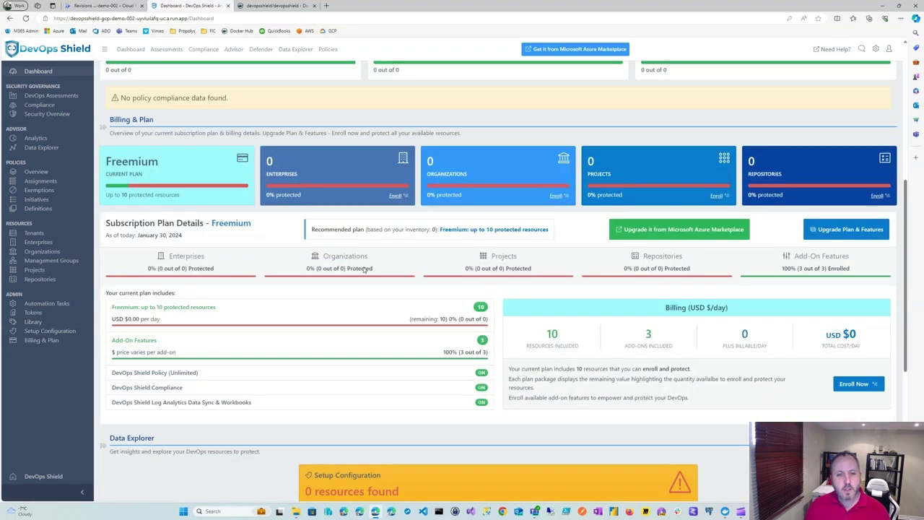
scroll(364, 270, up, 5)
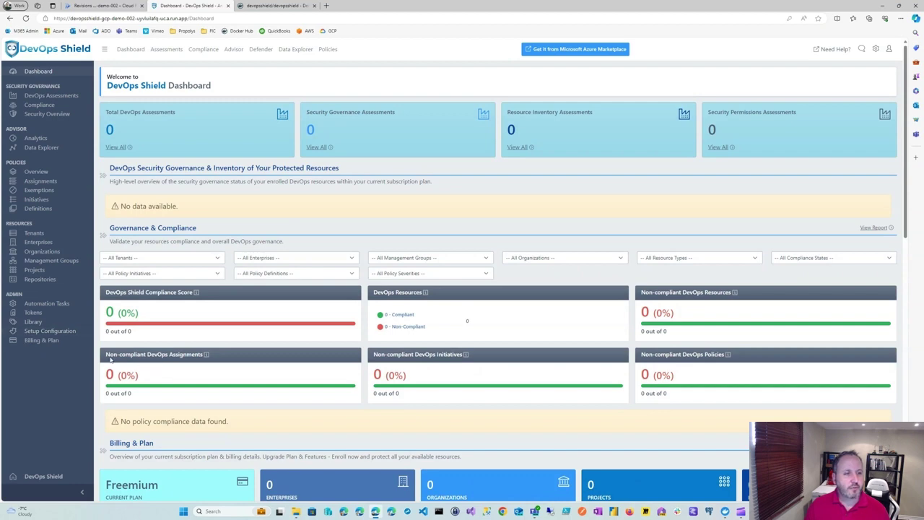
click(46, 332)
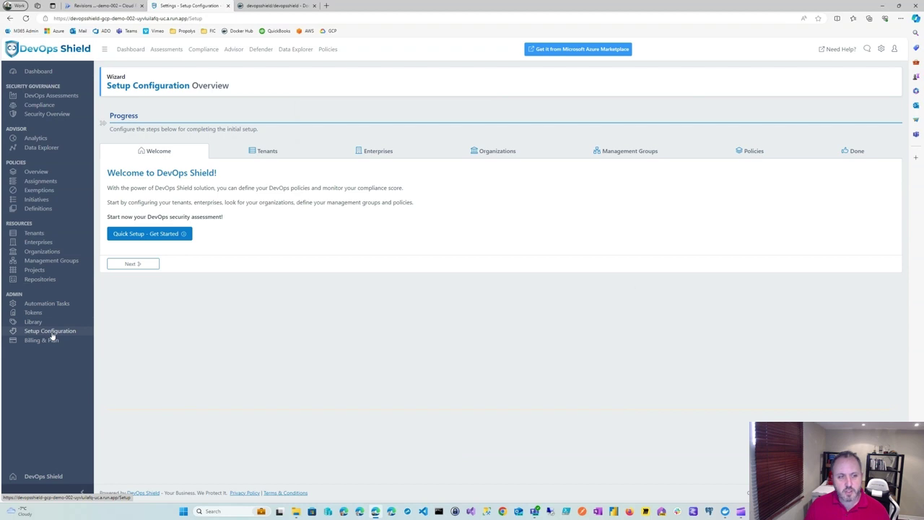
Launch Quick Setup from the Setup Configuration wizard's Welcome step.
click(142, 236)
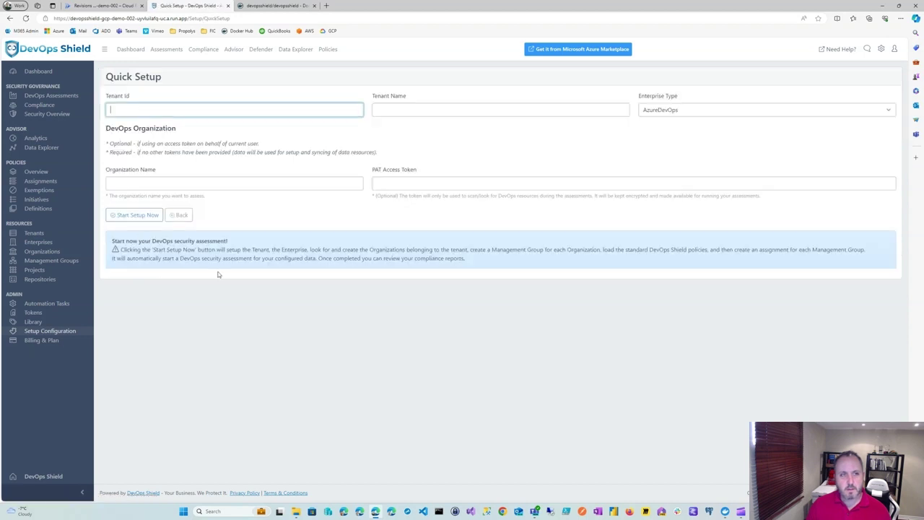